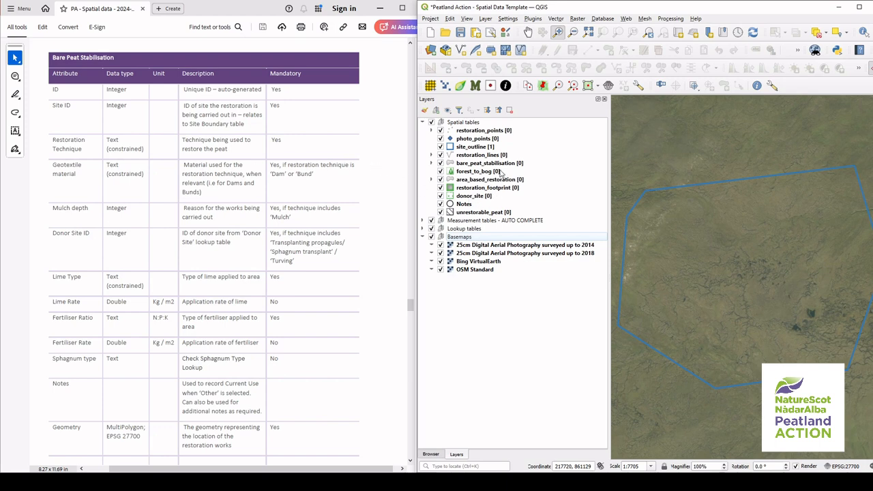
- Expand the Lookup tables group in the layer tree to view its tables
left_click(505, 165)
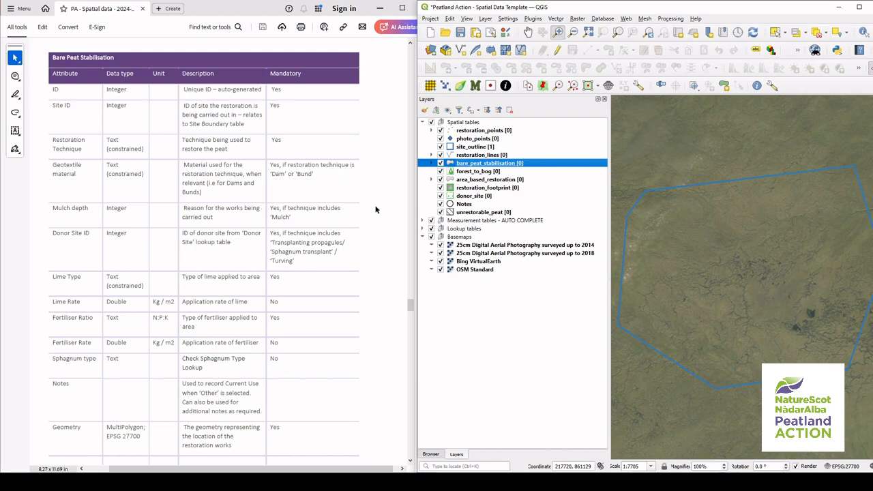
left_click(461, 229)
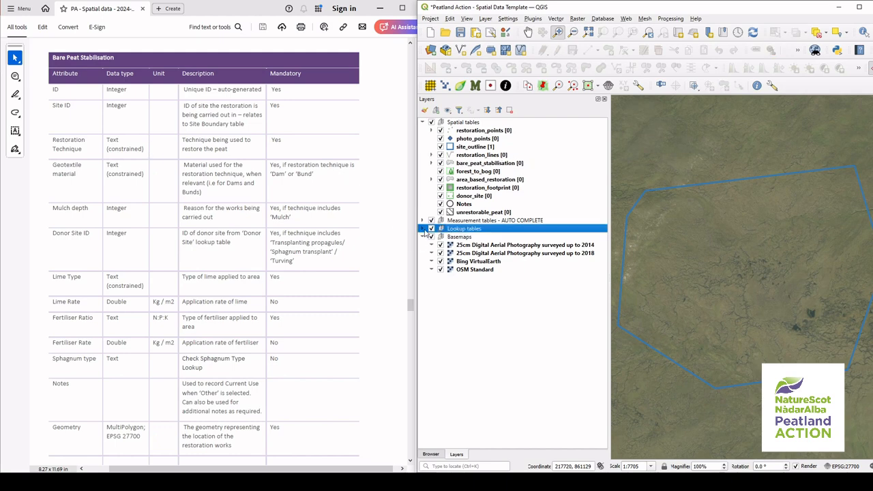
left_click(423, 229)
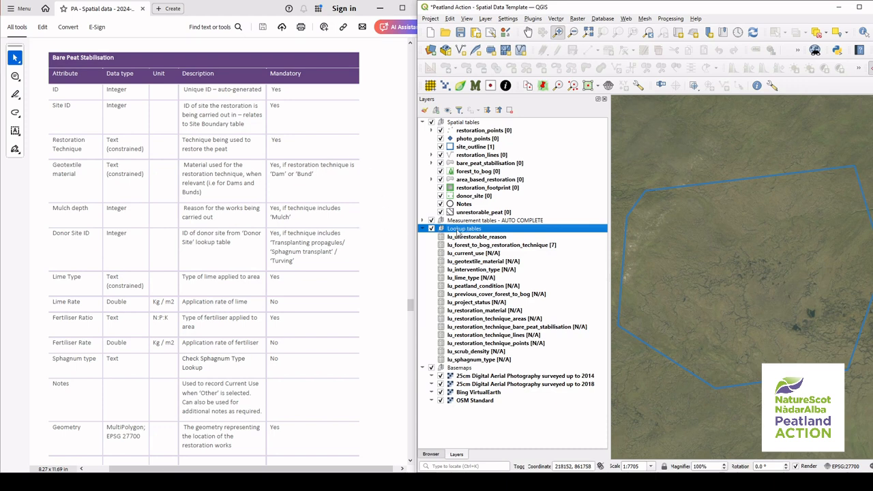
- Switch on editing for the bare_peat_stabilisation layer
left_click(530, 166)
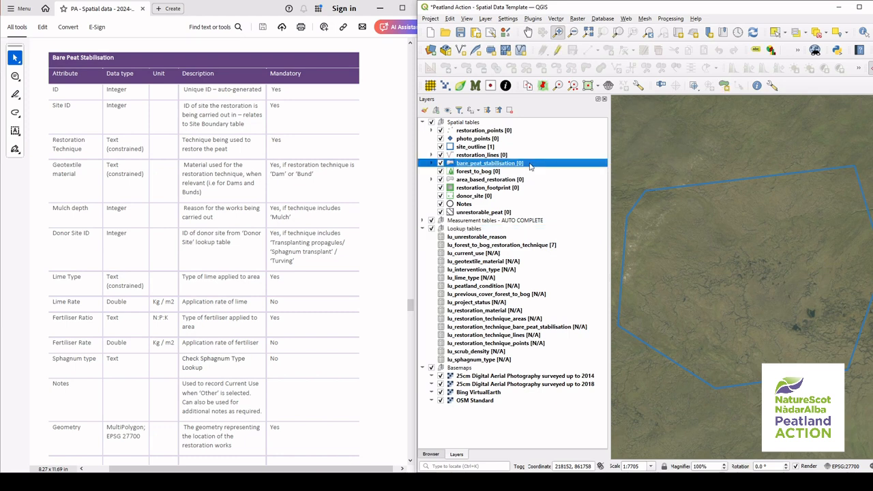
right_click(529, 165)
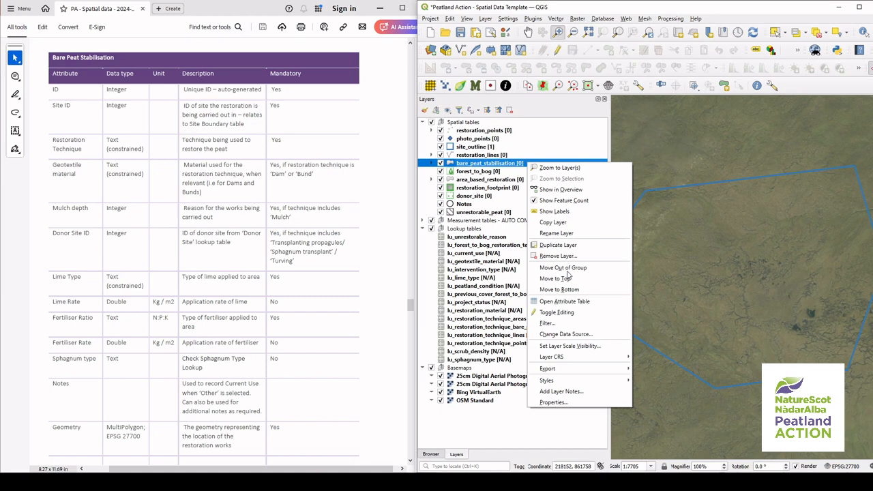
left_click(558, 52)
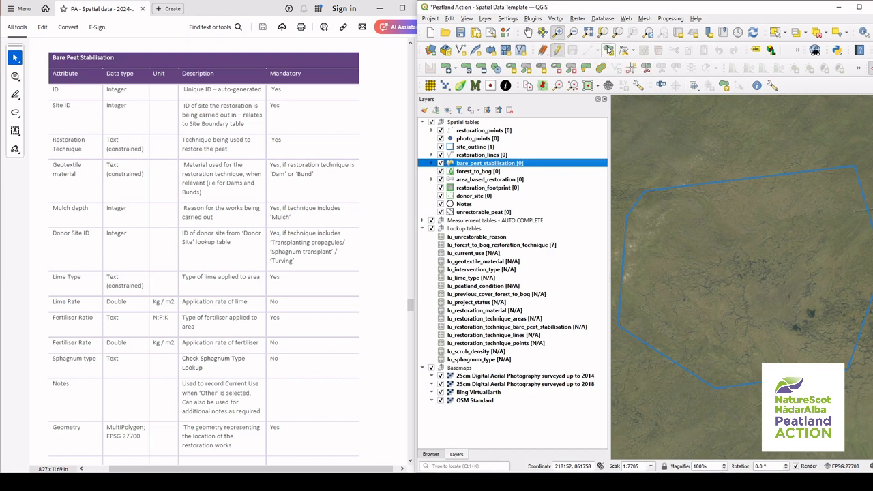
- Hide the basemap 25cm Digital Aerial Photography surveyed up to 2014
left_click(606, 49)
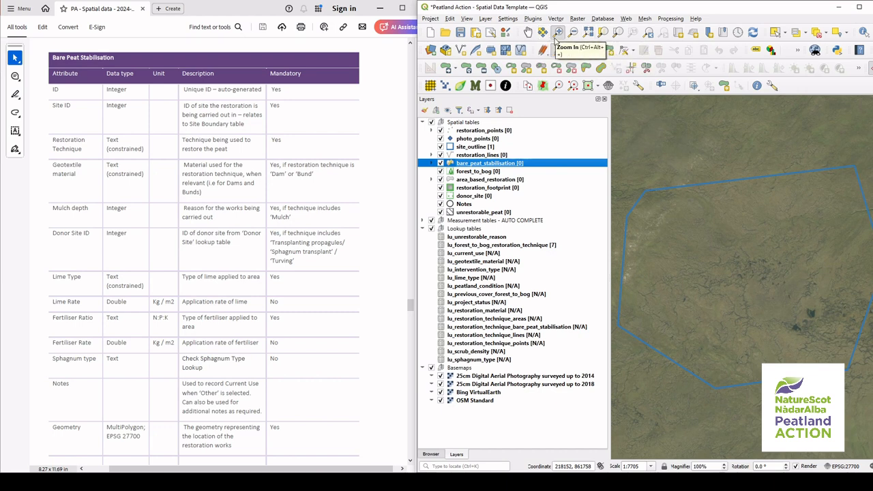
left_click_drag(862, 302, 789, 352)
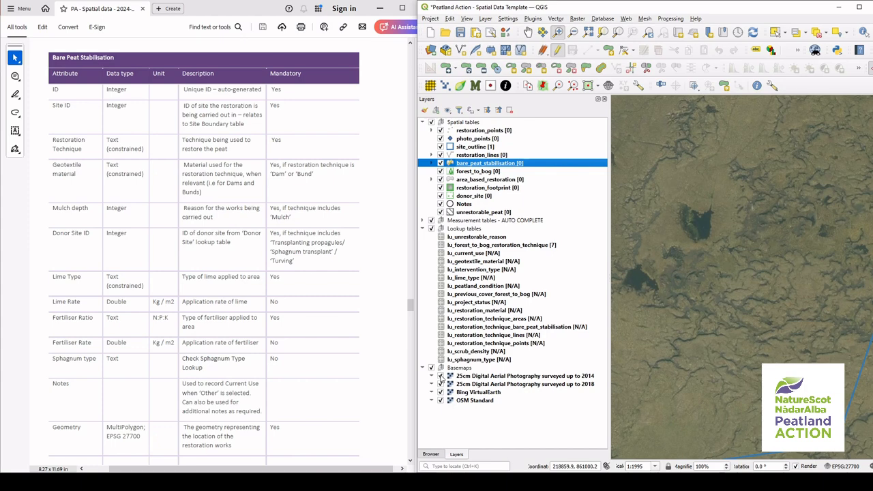
left_click(440, 375)
left_click_drag(778, 262, 658, 349)
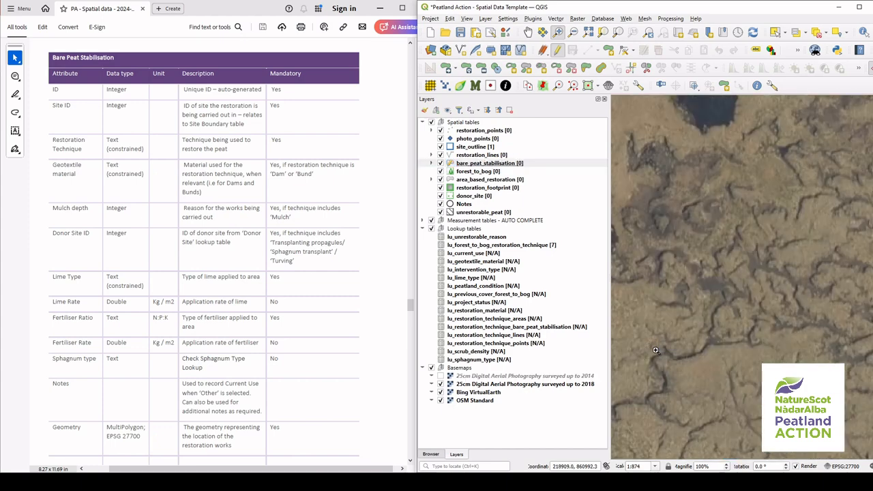
- Draw a bare_peat_stabilisation polygon along the dark eroded peat gully south of the pool
left_click(607, 52)
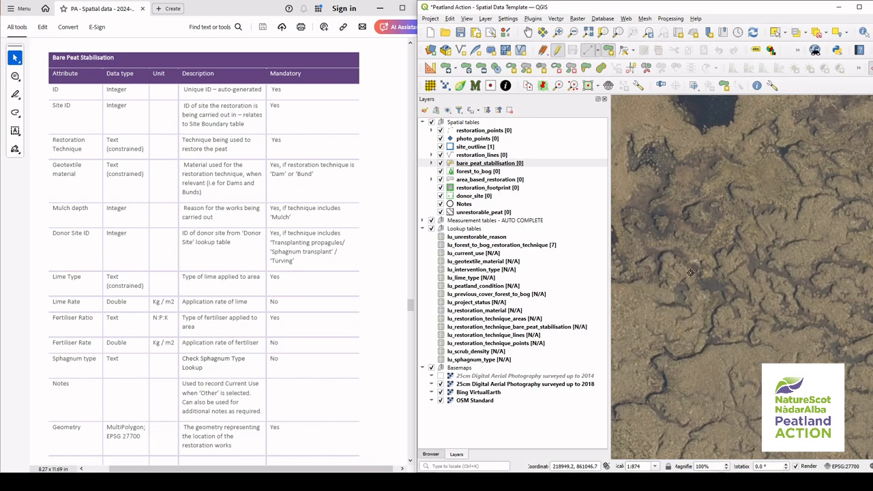
left_click(679, 249)
left_click(705, 273)
left_click(741, 296)
left_click(723, 294)
right_click(663, 250)
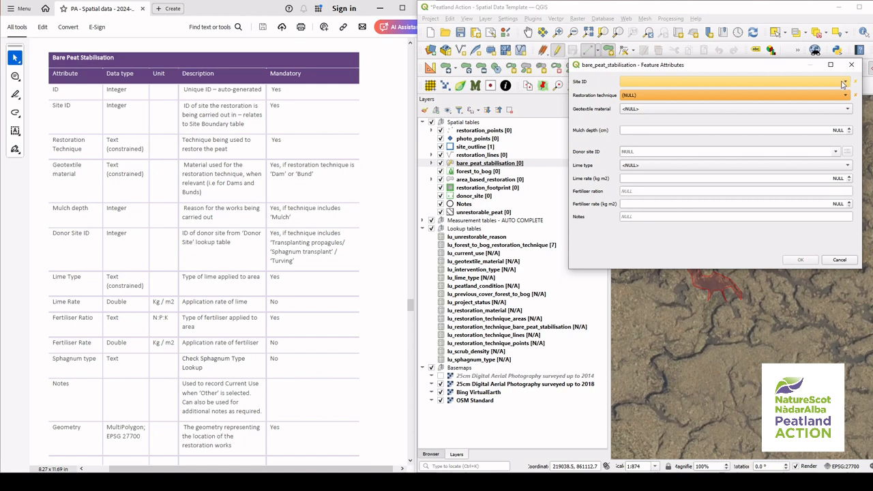
- Fill in the polygon's attributes with Site ID 1, restoration technique Mulch / brash and mulch depth 2 cm, and accept them
left_click(842, 83)
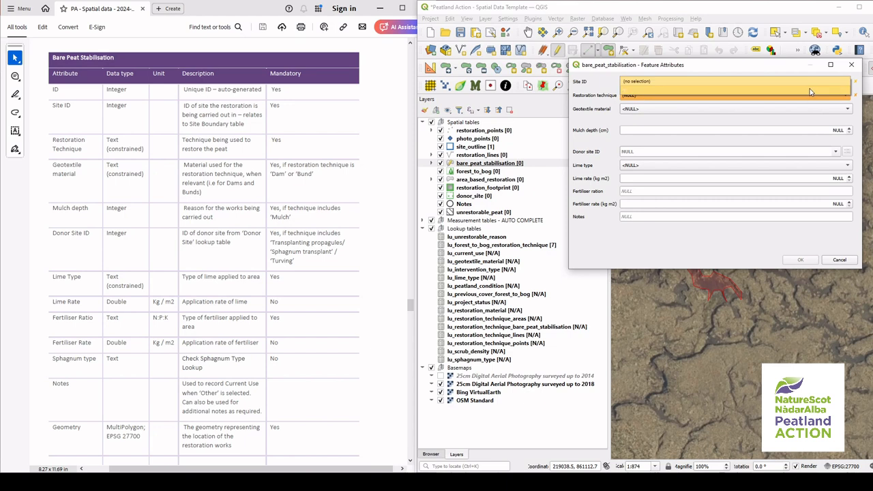
left_click(810, 91)
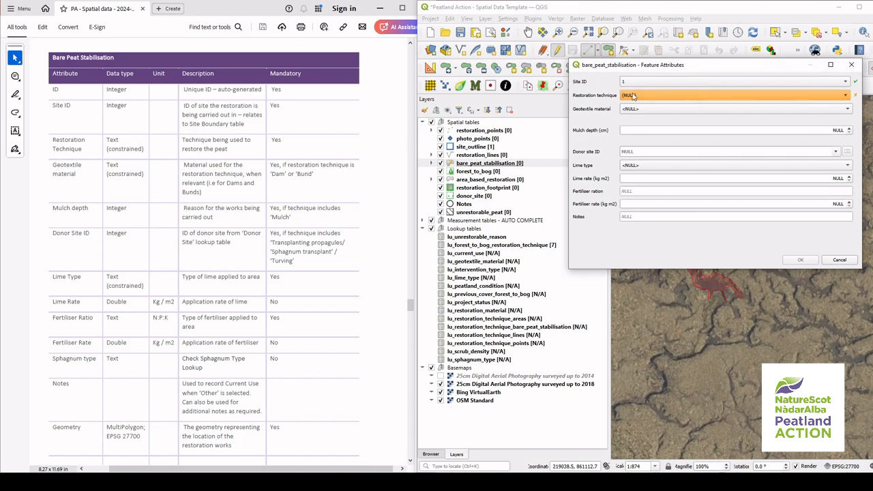
left_click(845, 96)
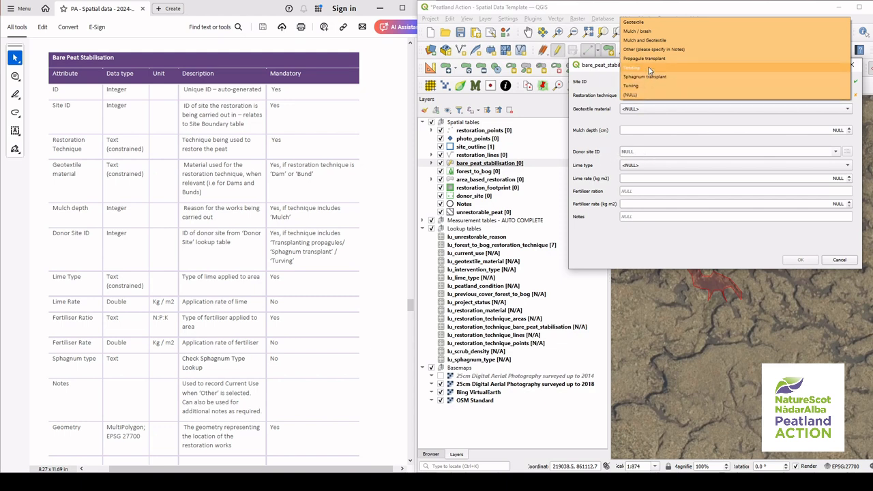
left_click(651, 31)
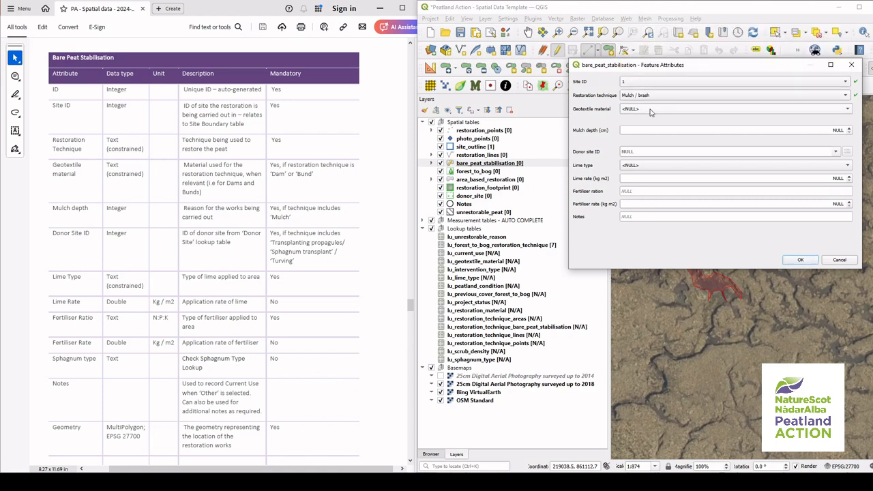
left_click(650, 112)
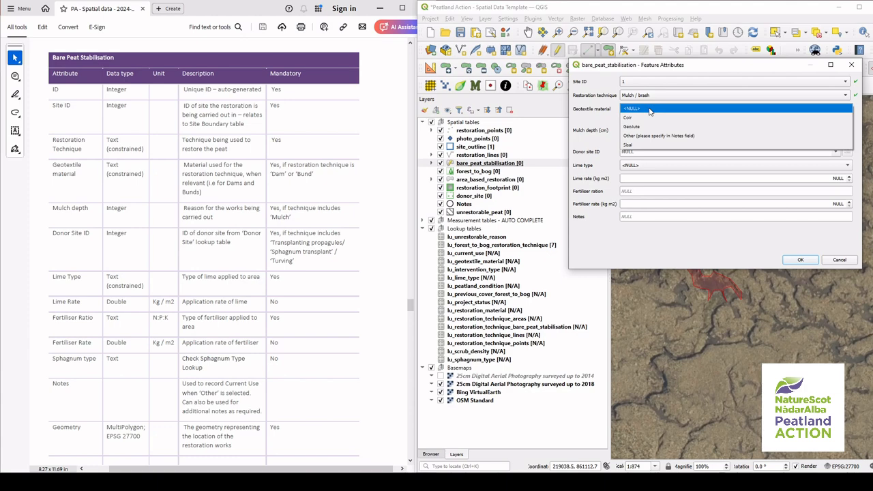
left_click(650, 112)
left_click(644, 130)
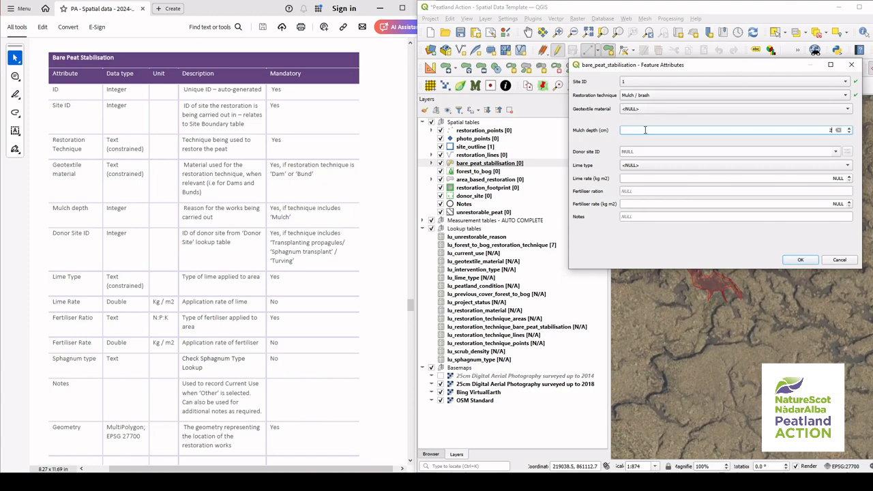
left_click(801, 260)
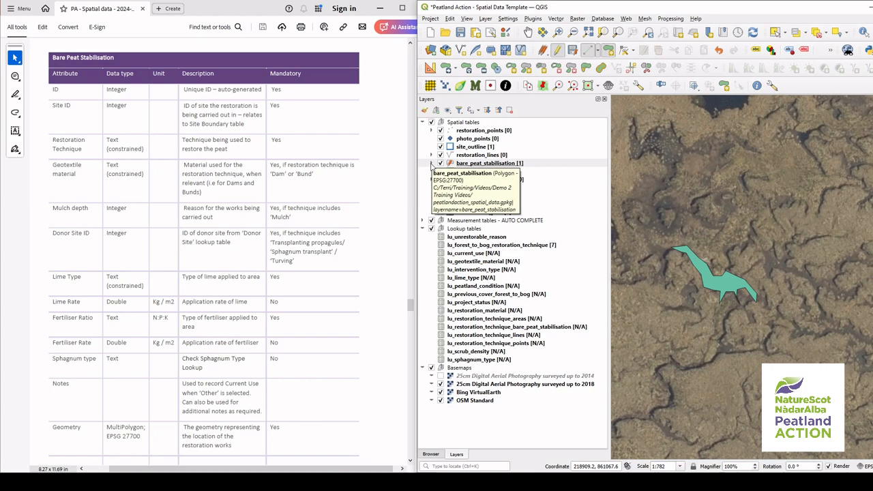
- Expand the bare_peat_stabilisation legend and review its restoration technique categories from Mulch / brash to Turving
left_click(431, 164)
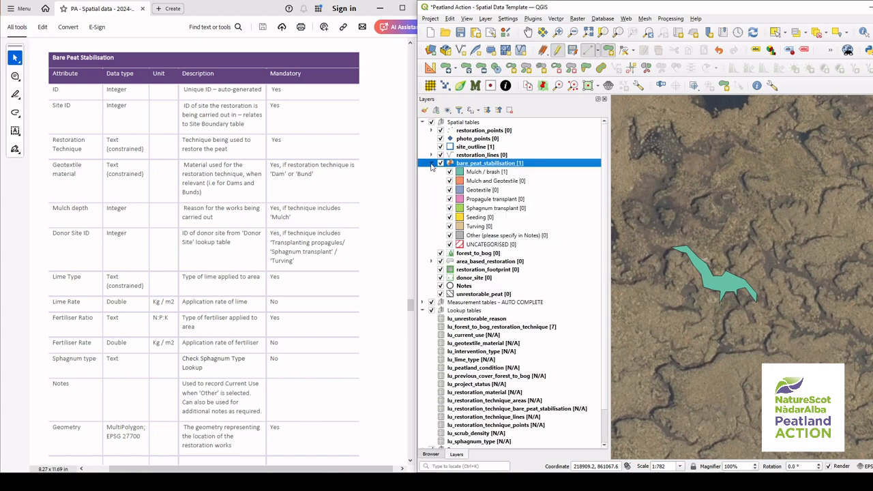
left_click(550, 175)
left_click(547, 182)
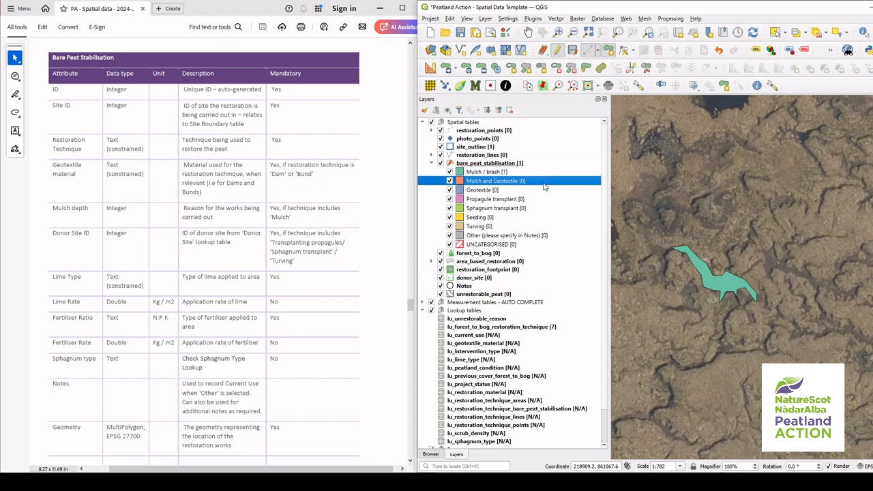
left_click(543, 190)
left_click(540, 202)
left_click(542, 208)
left_click(538, 217)
left_click(538, 227)
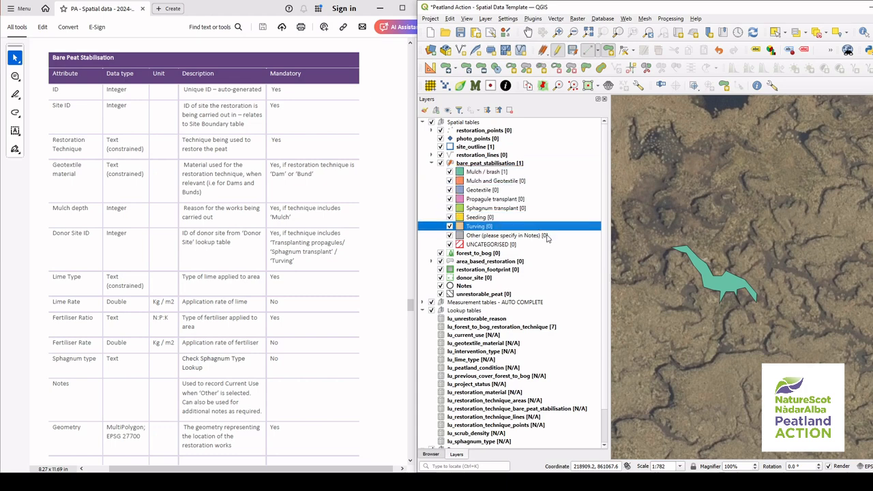
left_click(523, 174)
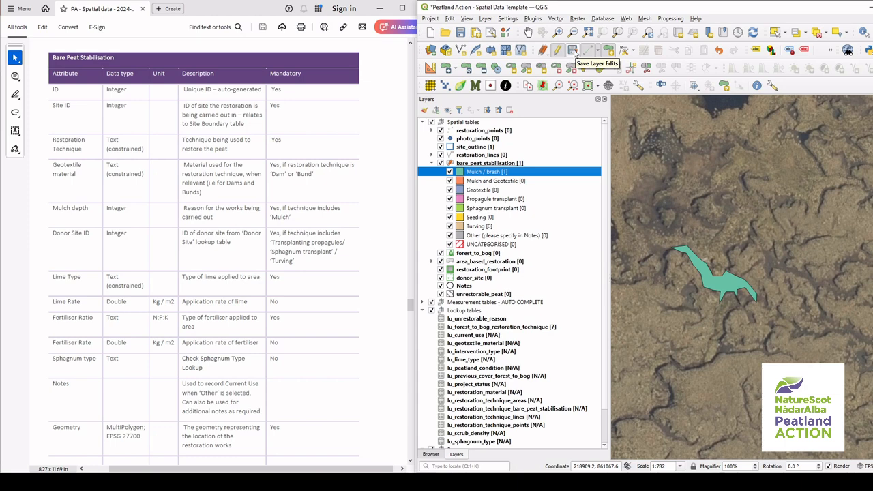
- Draw a second bare_peat_stabilisation polygon as a hook shape around the bare peat just northwest of the mulch polygon
scroll(666, 189, "up", 1)
left_click(665, 191)
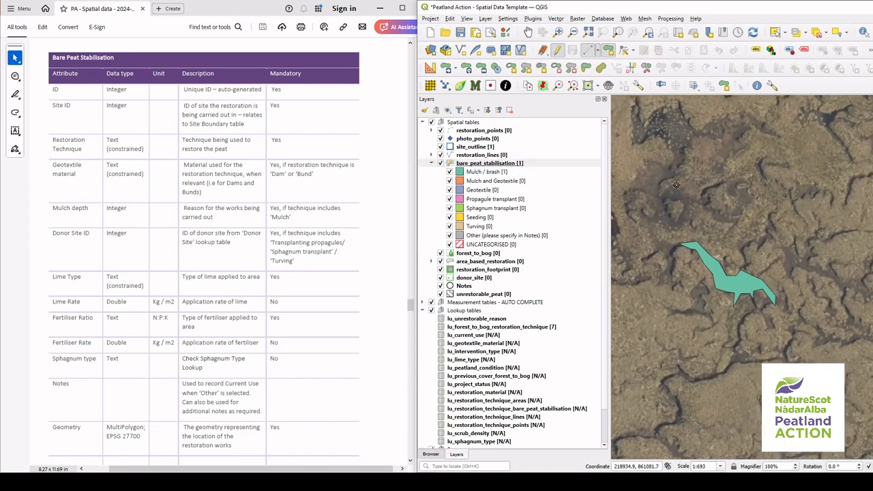
left_click(680, 185)
left_click(692, 197)
left_click(692, 208)
left_click(693, 219)
left_click(682, 229)
left_click(656, 227)
left_click(647, 212)
left_click(675, 216)
left_click(683, 217)
left_click(684, 204)
right_click(668, 198)
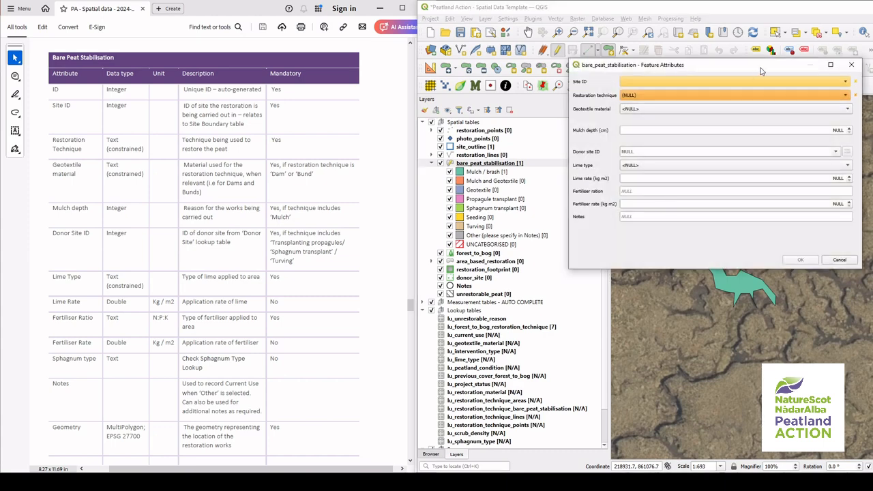
- Record the second polygon with Site ID 1, technique Sphagnum transplant and Donor site ID left NULL, and save the layer edits
left_click(811, 84)
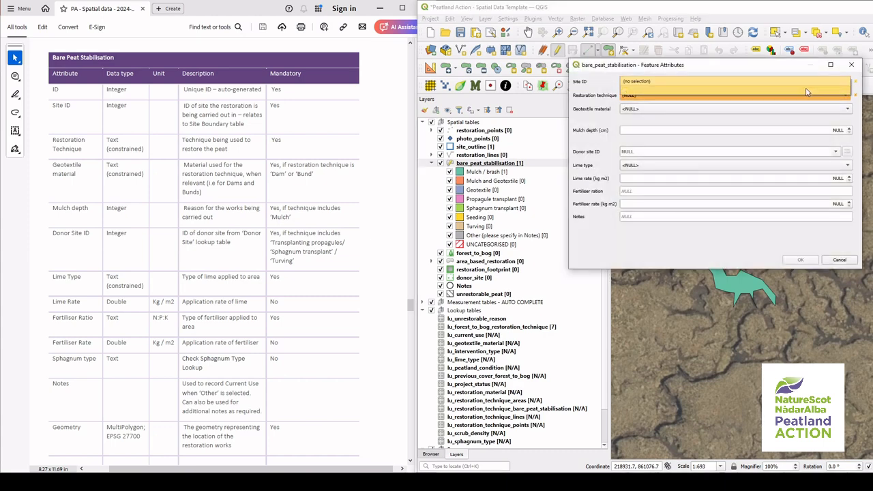
left_click(807, 92)
left_click(807, 95)
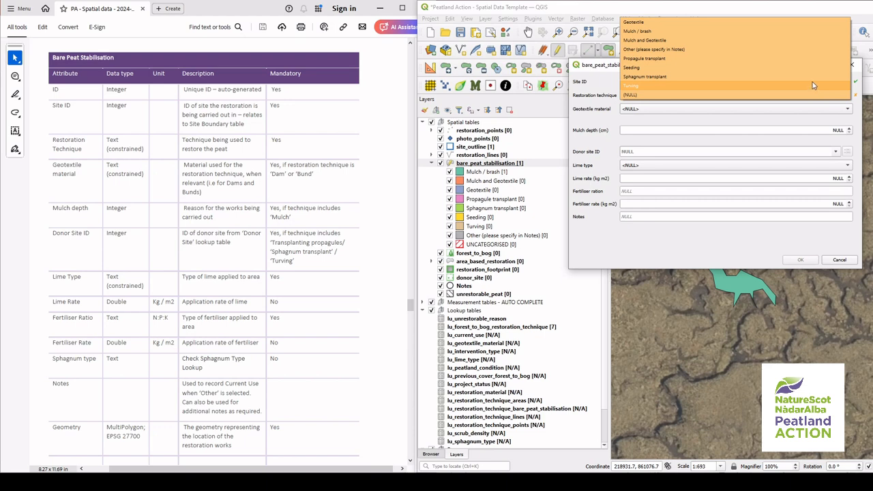
left_click(673, 77)
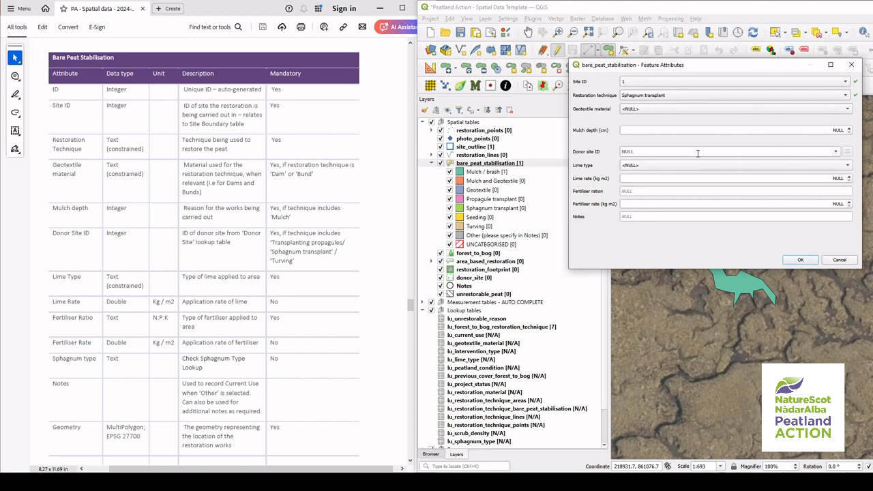
left_click(836, 152)
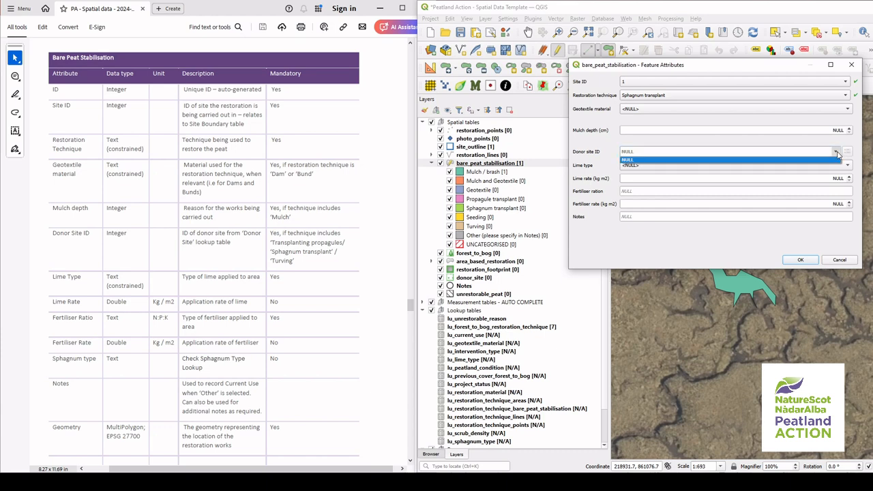
left_click(837, 153)
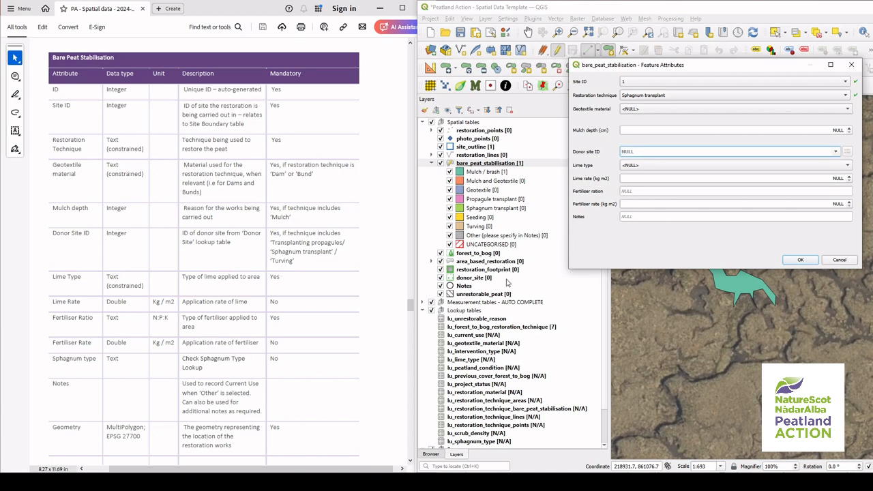
left_click(836, 152)
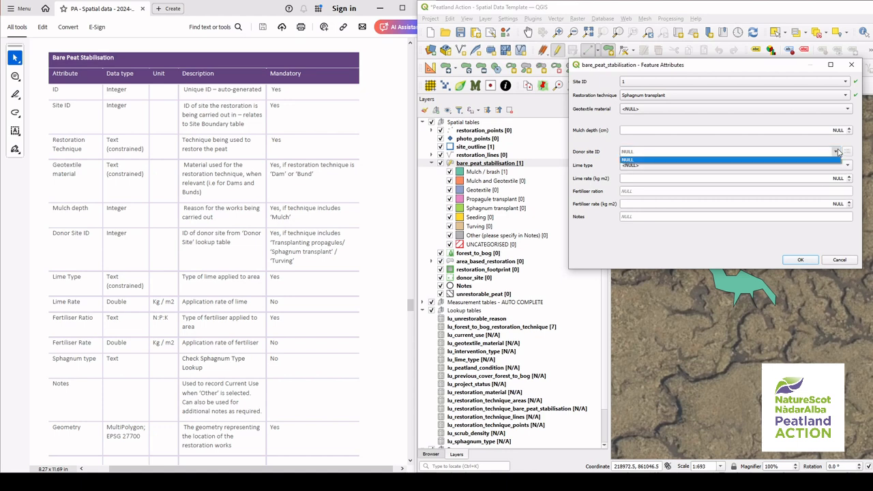
left_click(836, 152)
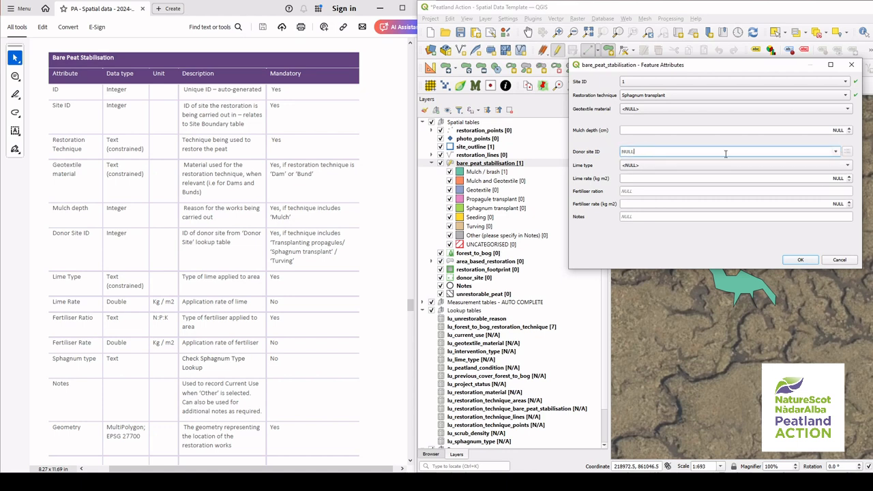
left_click(800, 261)
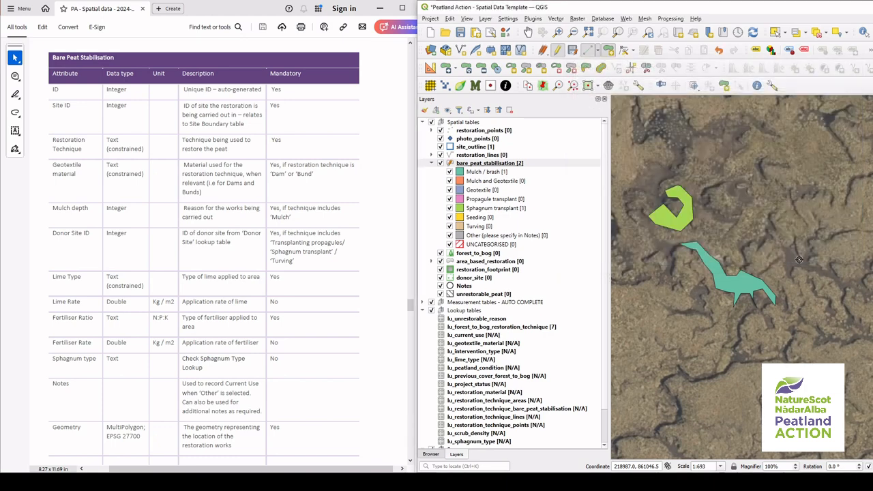
left_click(573, 52)
- Switch on editing for the donor_site layer
left_click(470, 281)
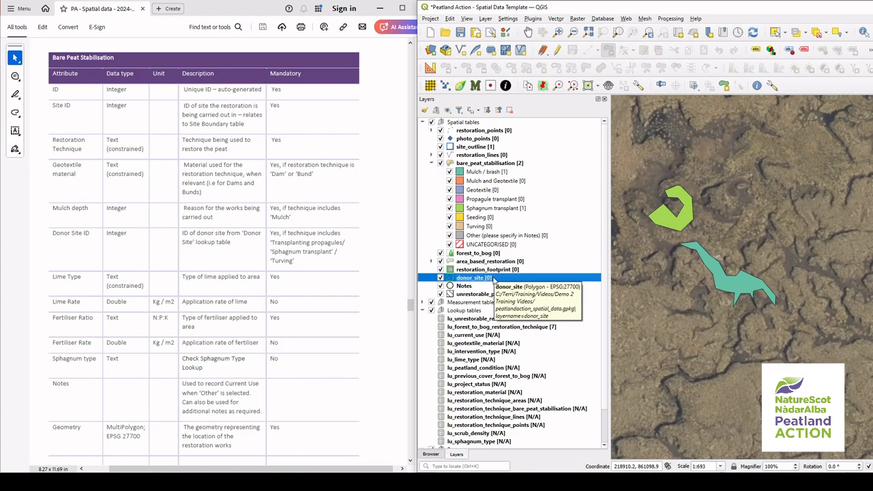
right_click(494, 279)
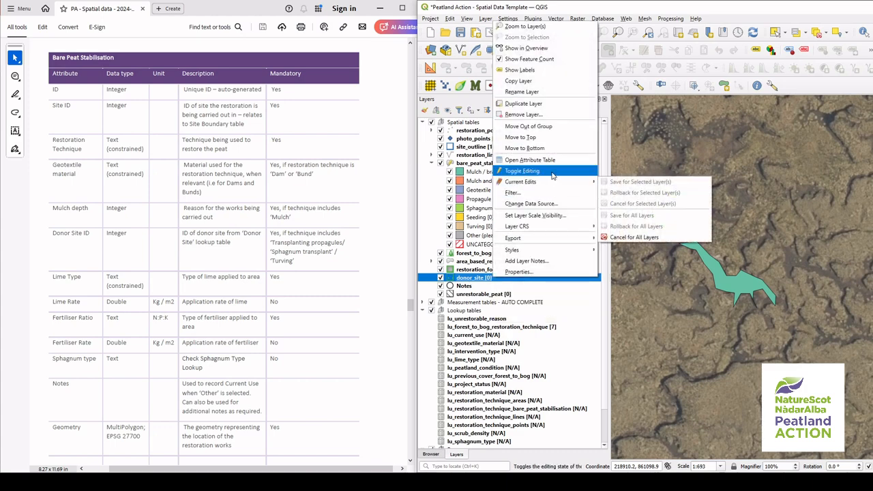
left_click(553, 176)
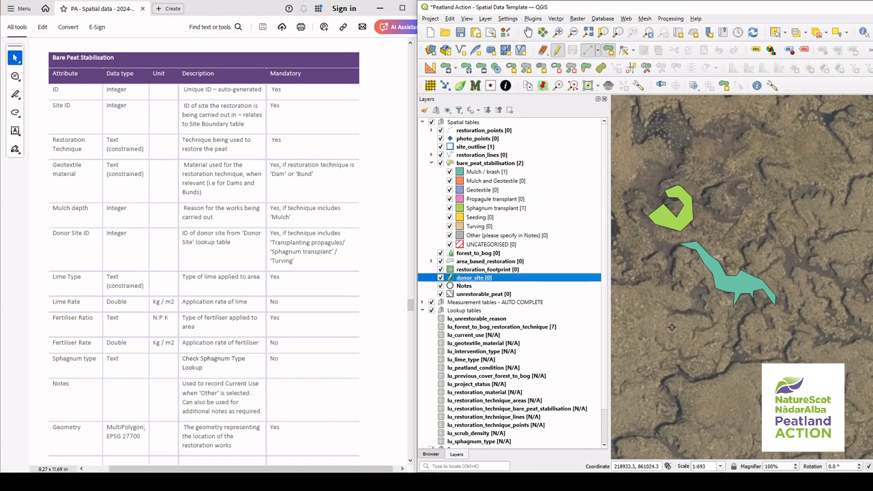
- Draw a donor_site polygon around the dark wet area just west of the Sphagnum transplant polygon, following its irregular edge
scroll(671, 327, "down", 1)
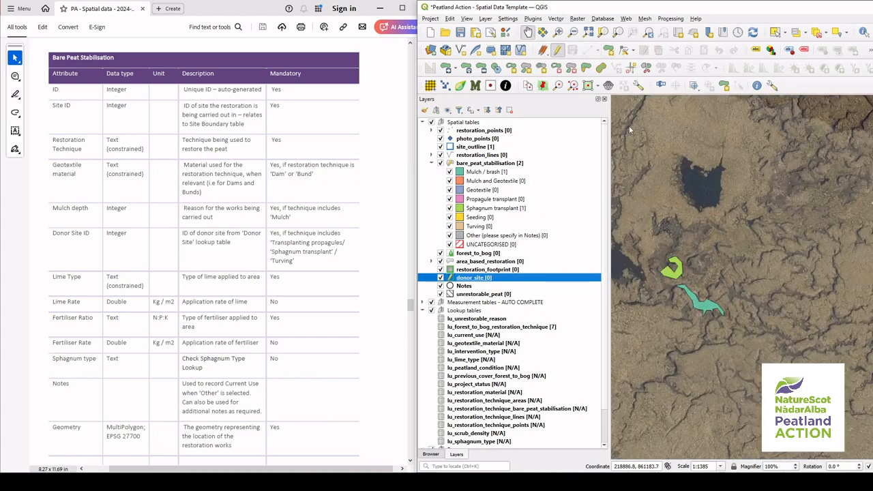
left_click_drag(672, 195, 763, 263)
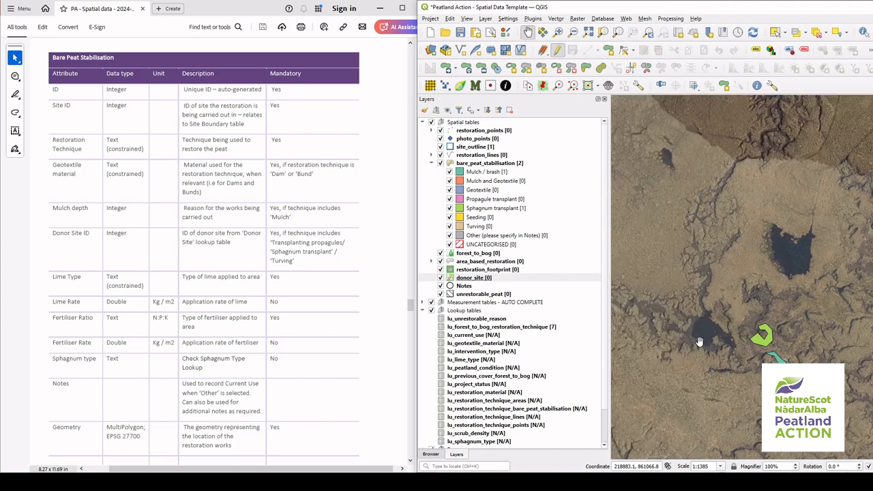
scroll(699, 341, "up", 2)
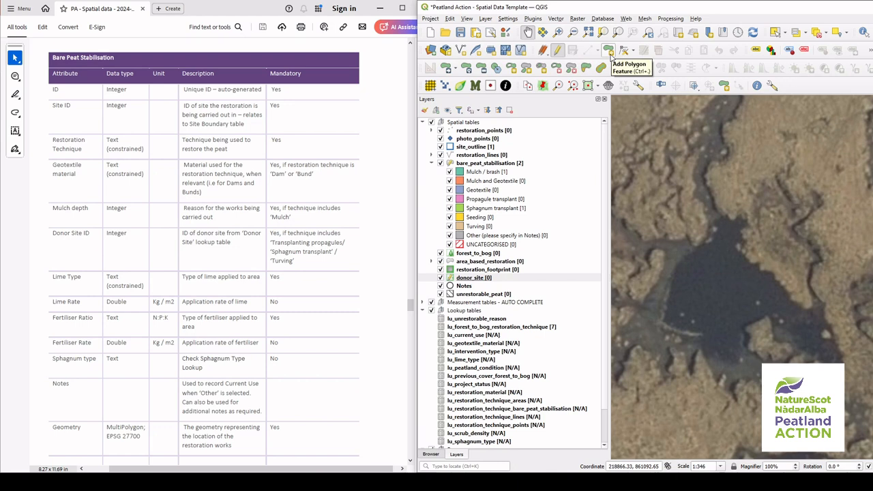
left_click(609, 53)
left_click(729, 218)
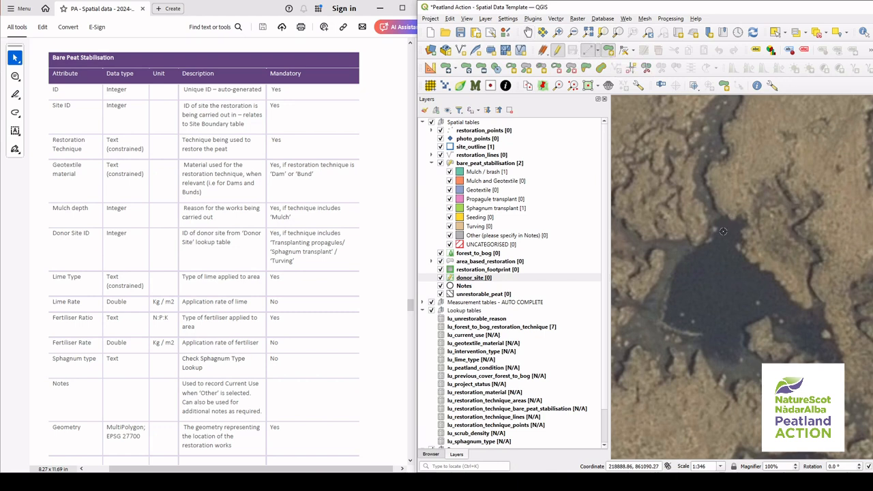
left_click(668, 321)
left_click(723, 364)
left_click(744, 357)
left_click(740, 319)
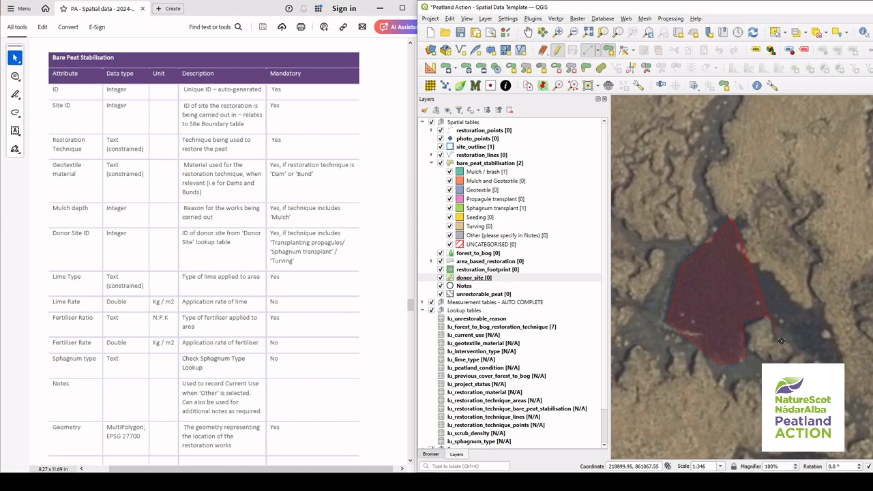
left_click(832, 352)
left_click(825, 308)
left_click(765, 265)
left_click(741, 259)
right_click(746, 226)
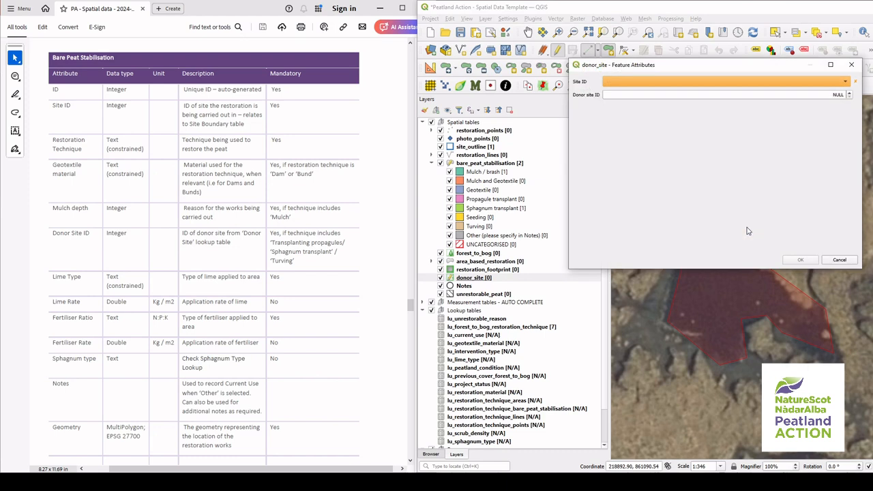
- Record the donor site with Site ID 1 and Donor site ID 1, save the layer edits and switch off editing
left_click(849, 82)
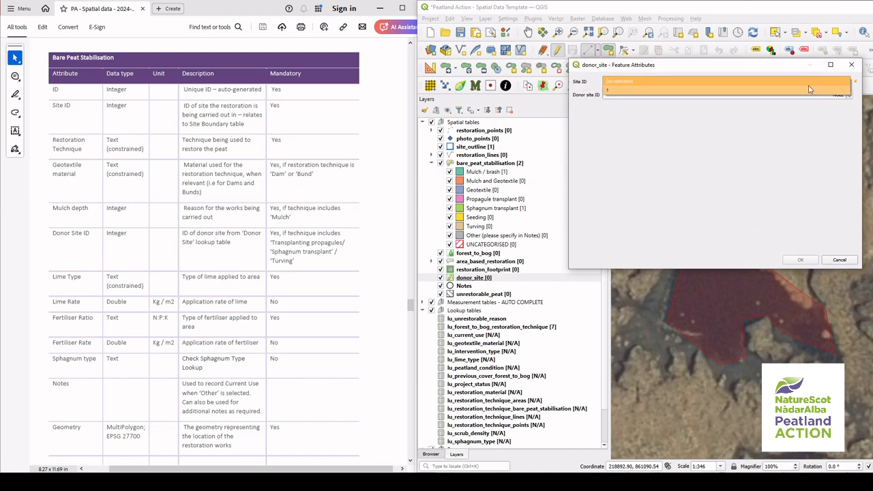
left_click(818, 90)
left_click(814, 97)
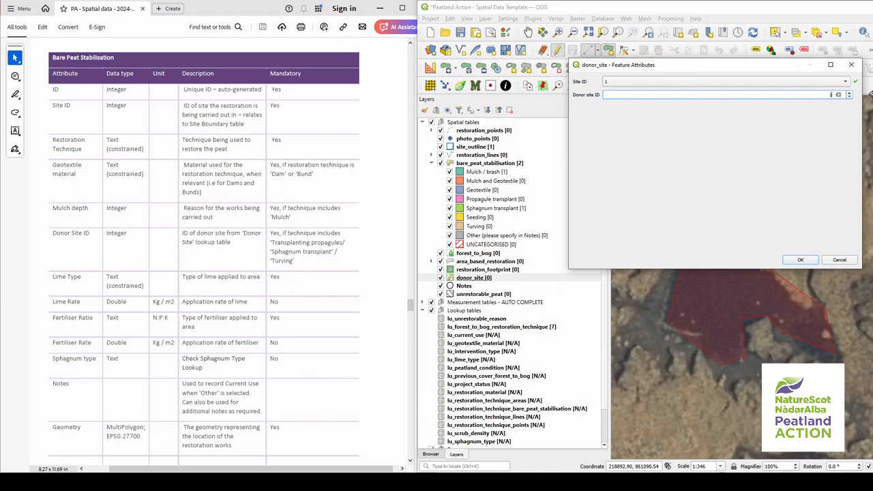
left_click(800, 260)
left_click(574, 53)
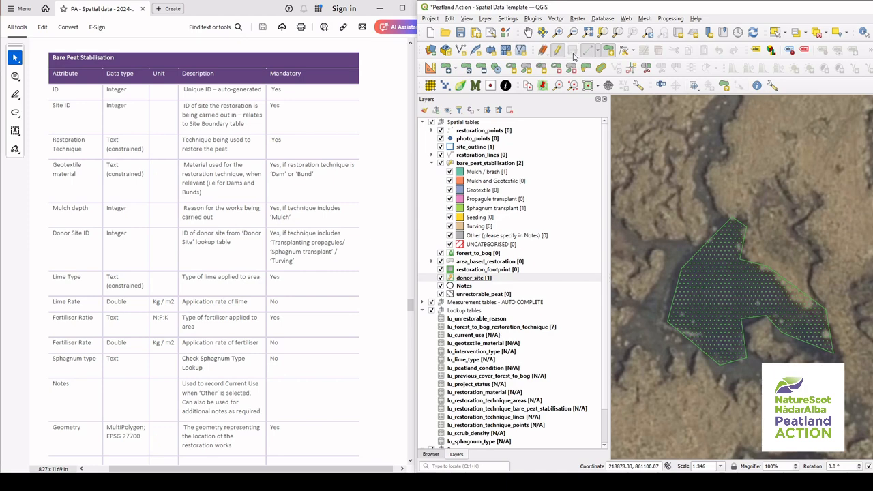
left_click(557, 50)
- Open the attribute table of the bare_peat_stabilisation layer and widen it to show all the attribute columns
left_click(528, 32)
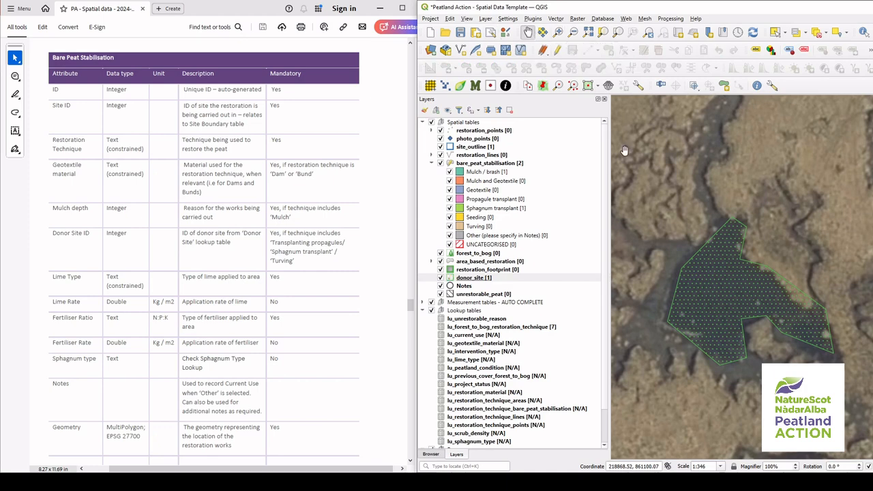
left_click_drag(725, 263, 646, 250)
scroll(682, 259, "down", 1)
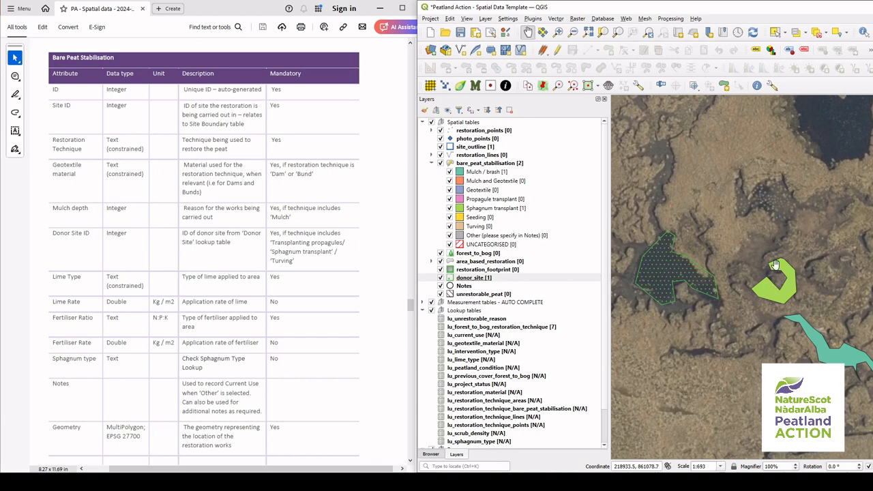
left_click(491, 166)
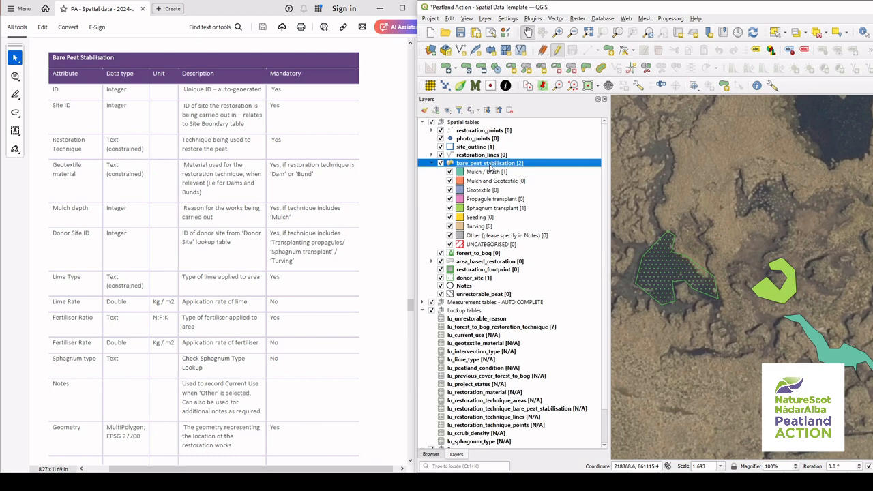
right_click(489, 165)
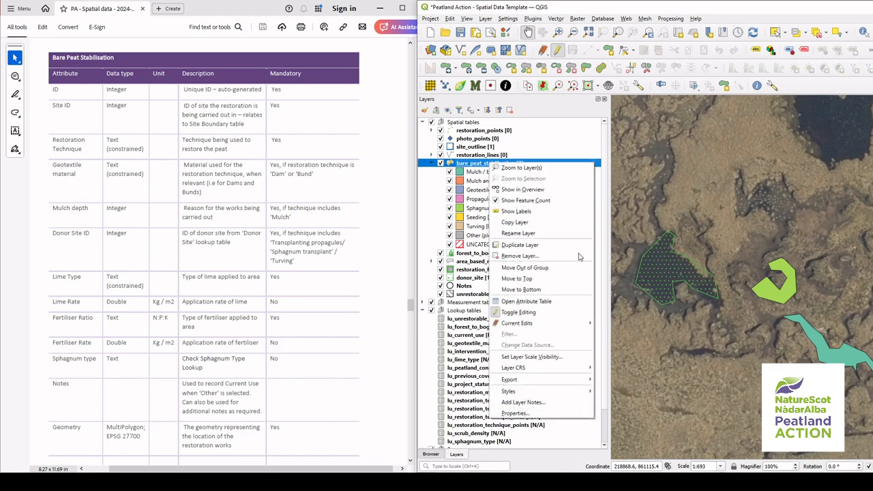
left_click(573, 304)
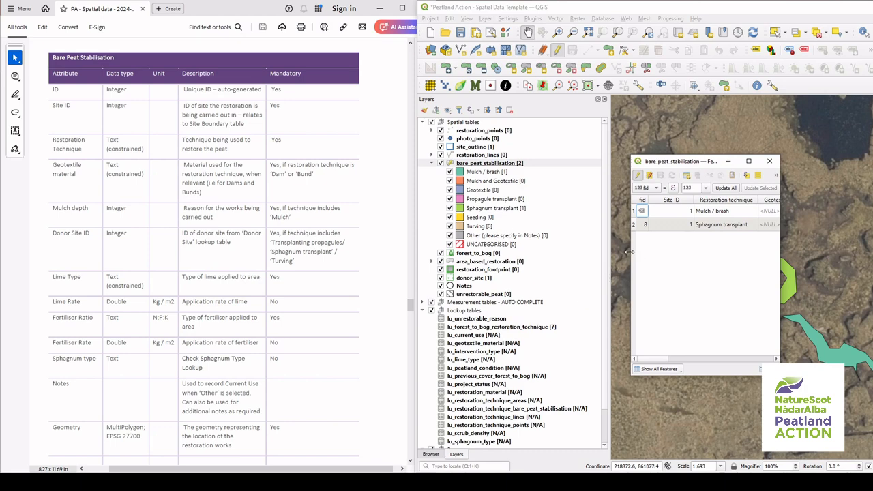
left_click_drag(628, 253, 202, 253)
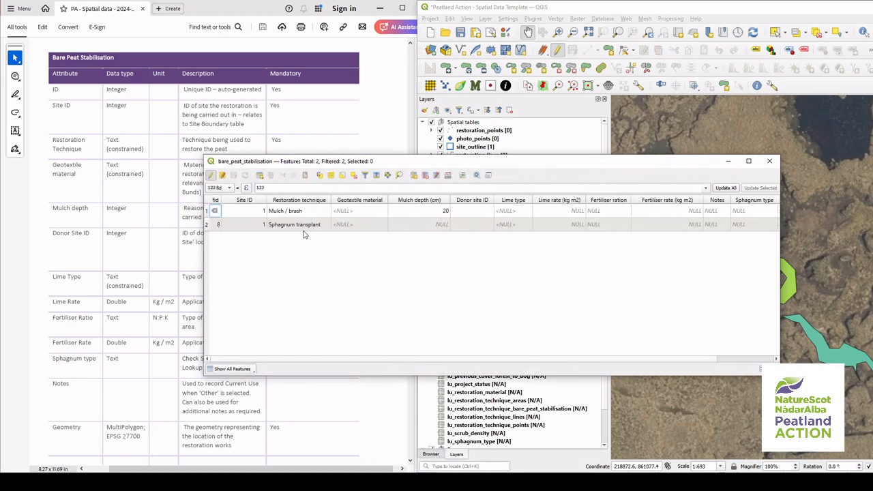
- Set the Donor site ID of the Sphagnum transplant record to 1
left_click(207, 227)
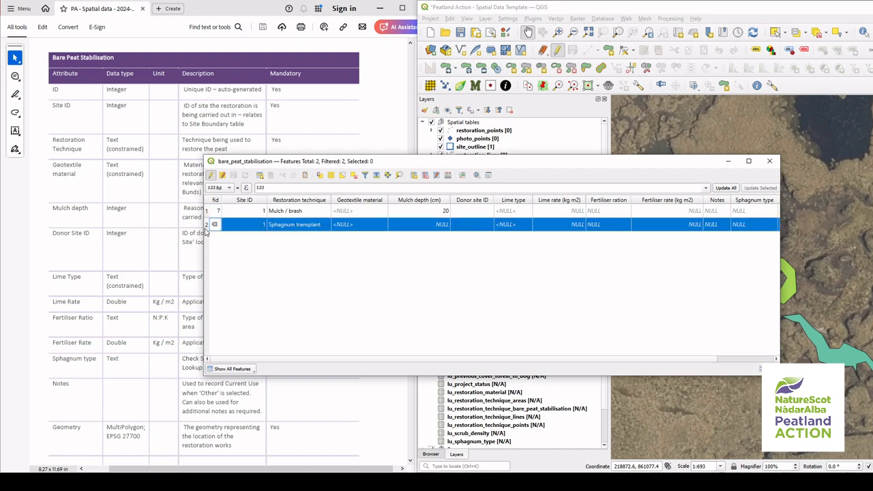
left_click(482, 226)
left_click(477, 224)
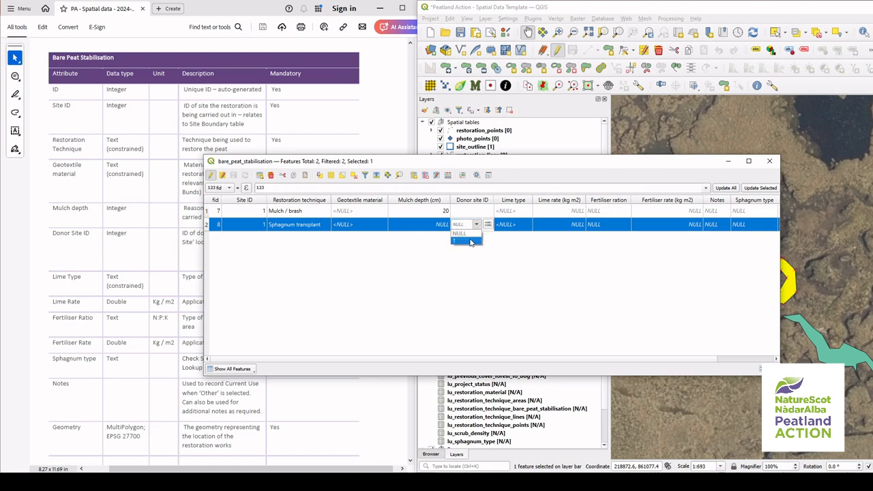
left_click(463, 242)
key("shift+Tab")
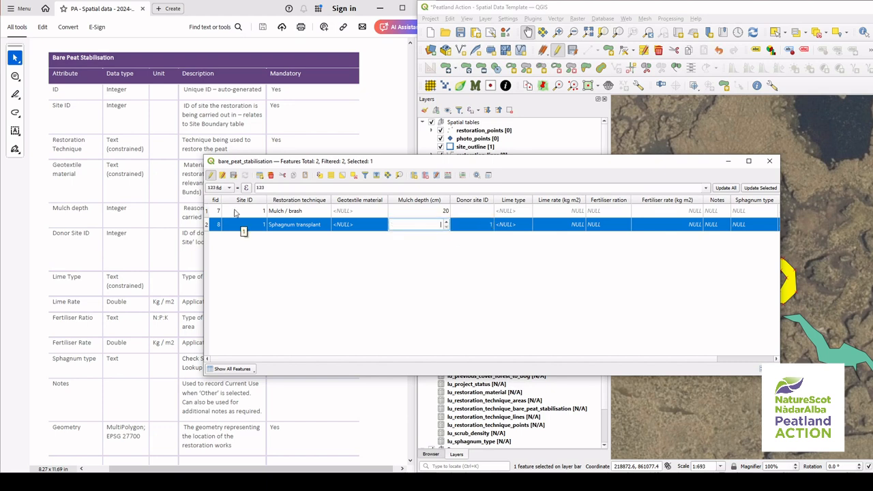